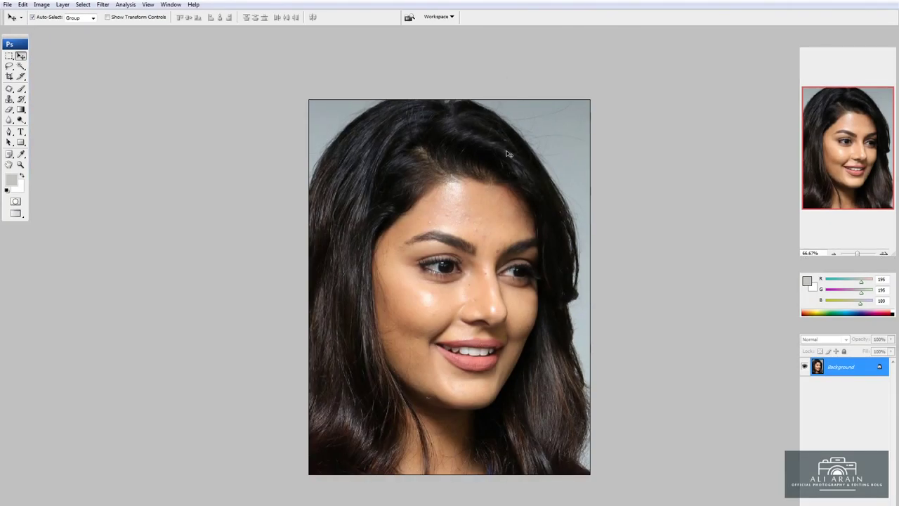
# Check the skin up close, then duplicate the portrait's Background layer into Layer 1
pyautogui.hotkey('ctrl', '+')
pyautogui.hotkey('ctrl', '+')
pyautogui.hotkey('ctrl', '-')
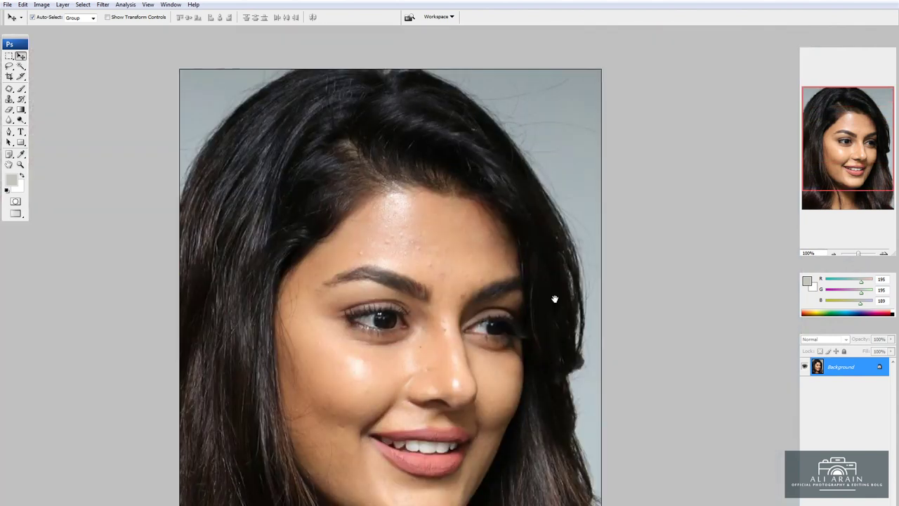
pyautogui.hotkey('ctrl', 'j')
# Patch the first forehead spot with nearby clean skin using the Patch tool
pyautogui.hotkey('ctrl', '+')
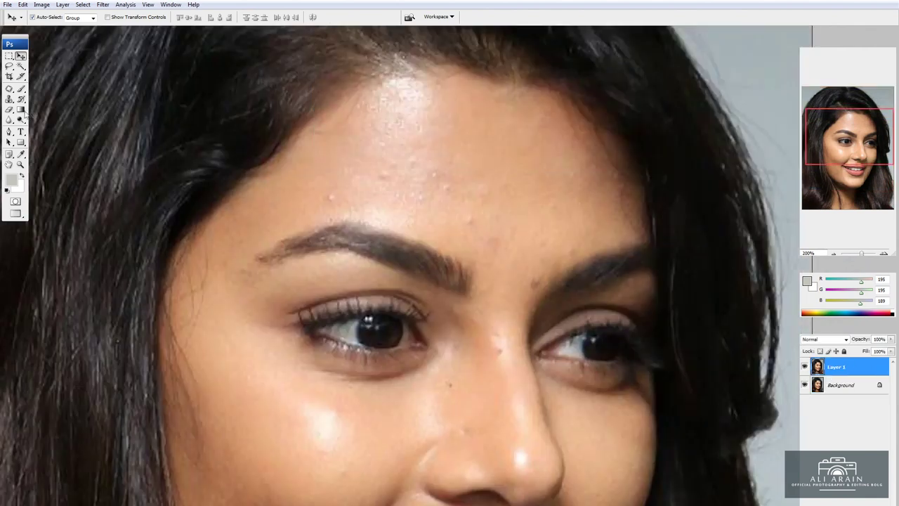
pyautogui.press('j')
pyautogui.scroll(2, 510, 271)
pyautogui.moveTo(497, 326); pyautogui.dragTo(482, 295)
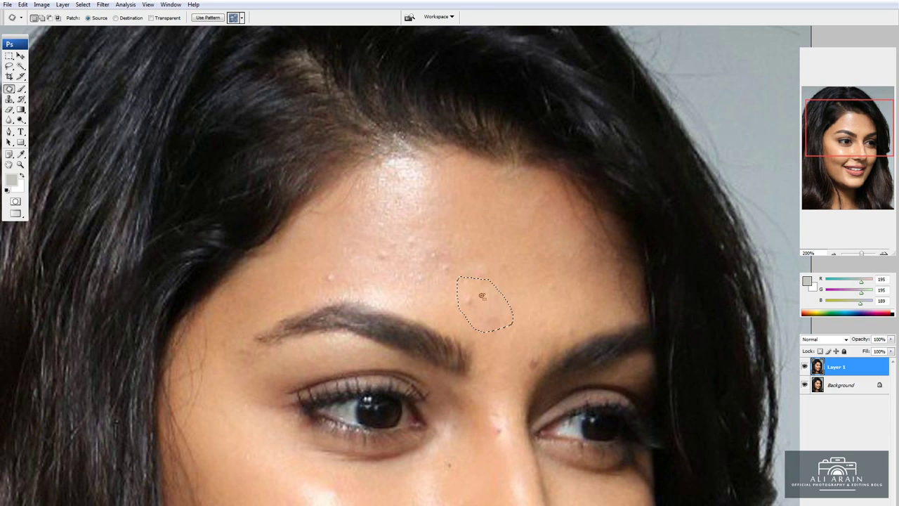
pyautogui.moveTo(565, 297); pyautogui.dragTo(514, 266)
pyautogui.moveTo(457, 287); pyautogui.dragTo(502, 215)
pyautogui.hotkey('ctrl', 'd')
# Patch the spot near the brow and further forehead blemishes
pyautogui.scroll(-1, 538, 324)
pyautogui.moveTo(541, 330); pyautogui.dragTo(525, 299)
pyautogui.hotkey('ctrl', 'd')
pyautogui.moveTo(346, 237); pyautogui.dragTo(300, 254)
pyautogui.moveTo(327, 256); pyautogui.dragTo(283, 253)
pyautogui.hotkey('ctrl', 'd')
pyautogui.moveTo(420, 212); pyautogui.dragTo(386, 208)
# Patch the nose-bridge spot and the cheek blemish with clean skin
pyautogui.moveTo(501, 470); pyautogui.dragTo(530, 298)
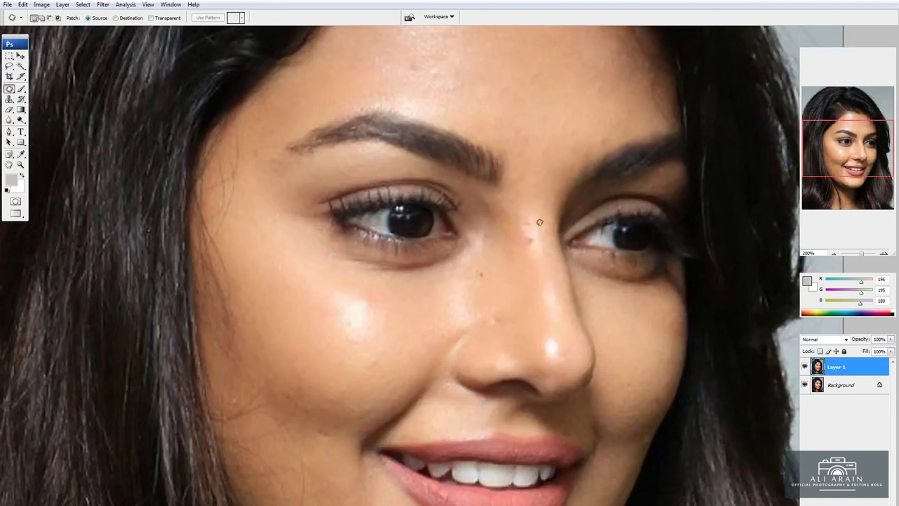
pyautogui.moveTo(520, 210); pyautogui.dragTo(521, 212)
pyautogui.moveTo(530, 232)
pyautogui.mouseDown()
pyautogui.moveTo(534, 264)
pyautogui.moveTo(497, 283)
pyautogui.moveTo(483, 268)
pyautogui.moveTo(382, 316)
pyautogui.mouseUp()
pyautogui.hotkey('ctrl', 'd')
pyautogui.hotkey('ctrl', 'd')
pyautogui.moveTo(318, 301); pyautogui.dragTo(381, 316)
pyautogui.moveTo(432, 365)
pyautogui.mouseDown()
pyautogui.moveTo(410, 383)
pyautogui.moveTo(401, 337)
pyautogui.moveTo(383, 364)
pyautogui.moveTo(397, 330)
pyautogui.moveTo(404, 348)
pyautogui.moveTo(393, 362)
pyautogui.mouseUp()
pyautogui.hotkey('ctrl', 'd')
pyautogui.hotkey('ctrl', 'd')
pyautogui.hotkey('ctrl', 'd')
pyautogui.moveTo(359, 95); pyautogui.dragTo(380, 219)
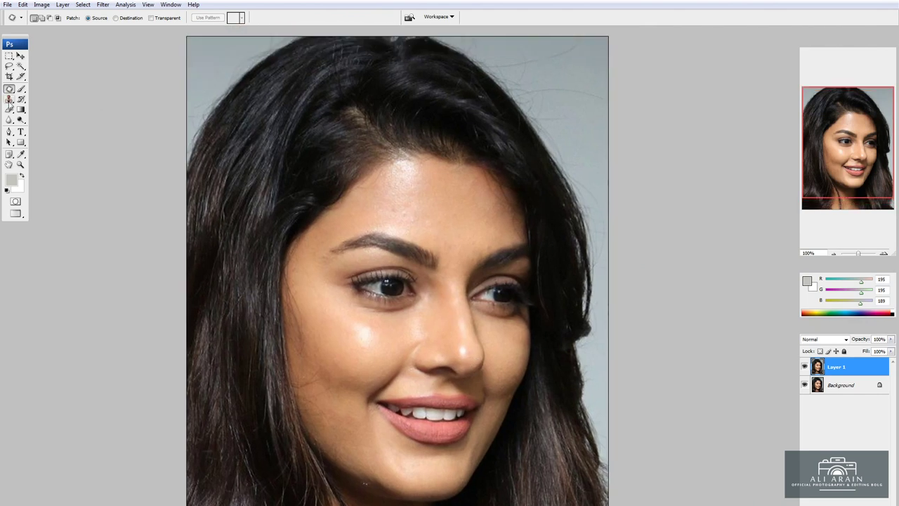
# Clone clean skin over the forehead spots, using a brush of 125 then 80
pyautogui.click(9, 100)
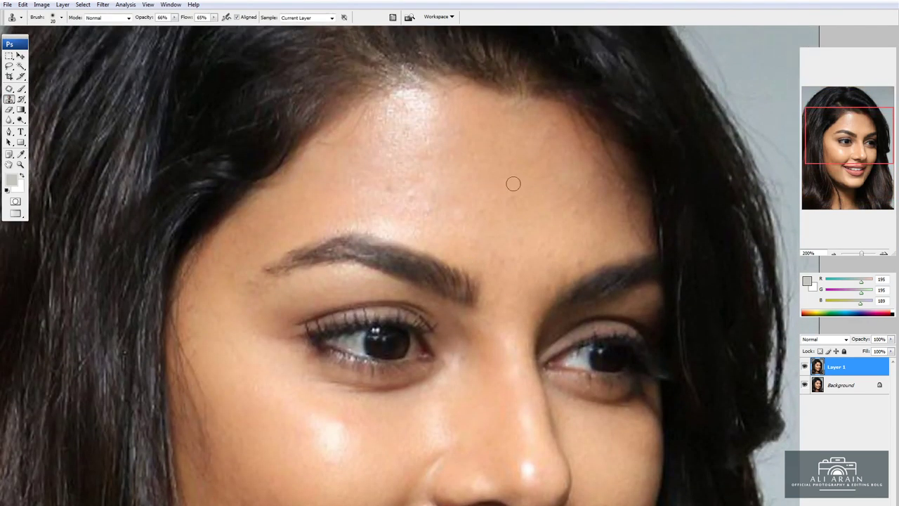
pyautogui.press(']')
pyautogui.press(']')
pyautogui.press(']')
pyautogui.press(']')
pyautogui.press(']')
pyautogui.press(']')
pyautogui.press(']')
pyautogui.press('[')
pyautogui.press('[')
pyautogui.press('[')
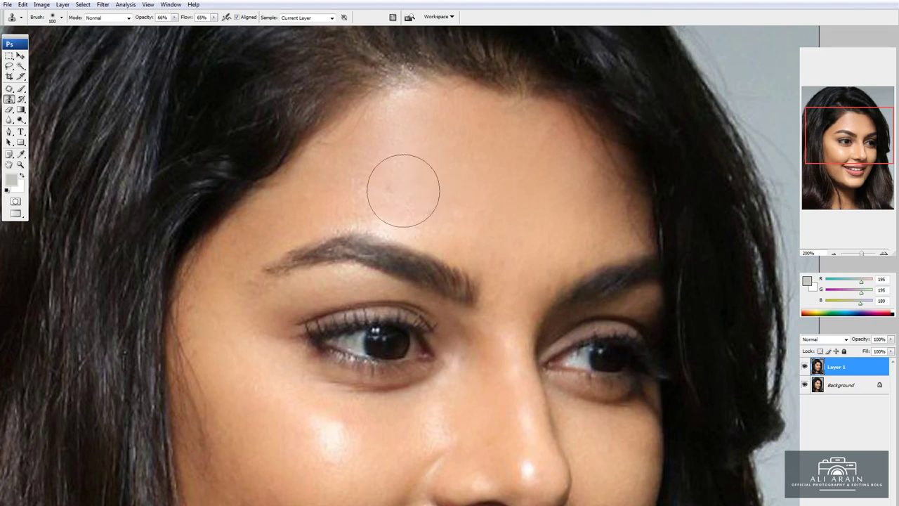
pyautogui.keyDown('alt'); pyautogui.click(372, 176); pyautogui.keyUp('alt')
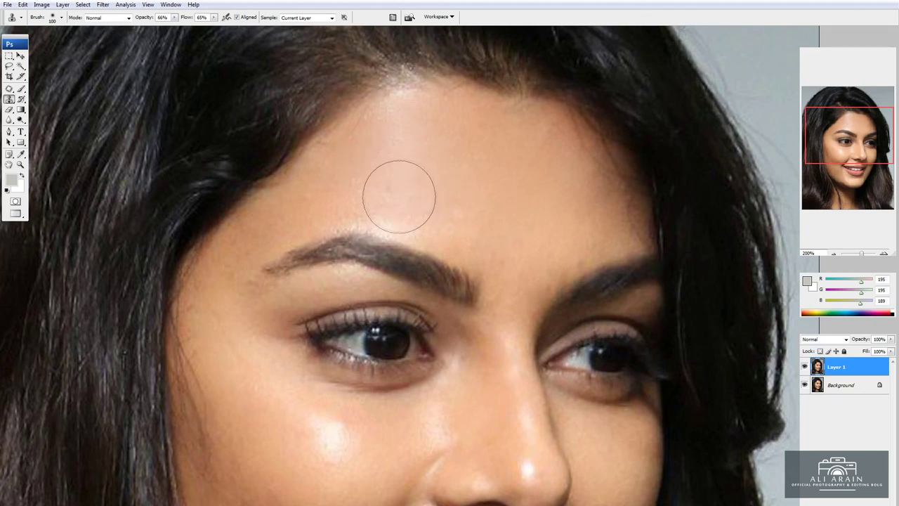
pyautogui.scroll(-2, 572, 154)
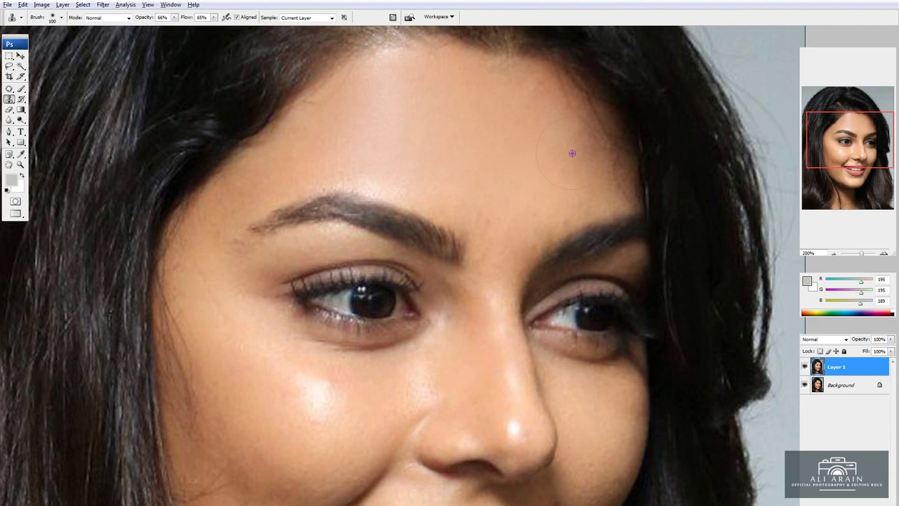
pyautogui.scroll(-2, 480, 127)
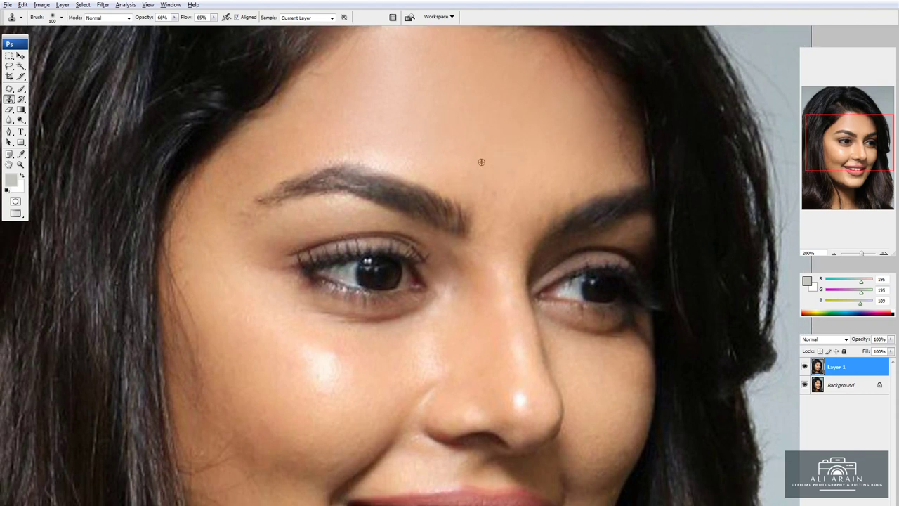
pyautogui.press('[')
pyautogui.press('[')
pyautogui.scroll(-2, 490, 264)
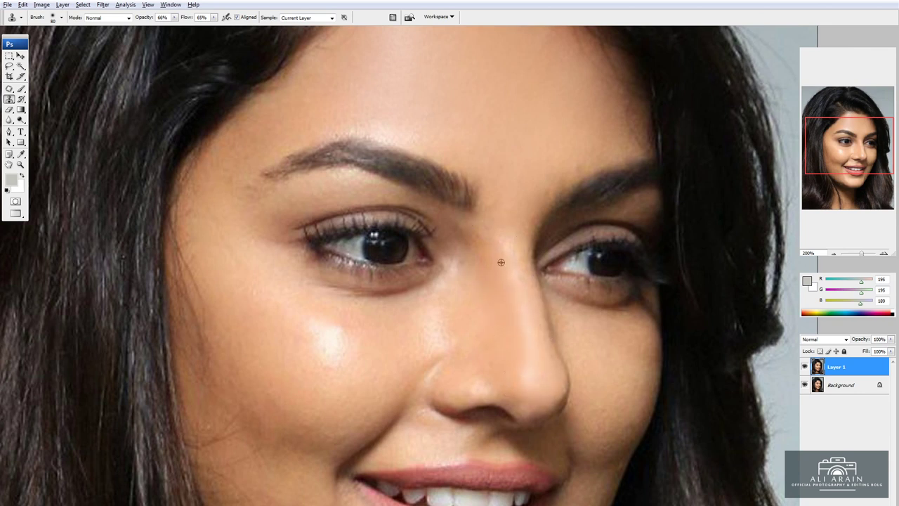
pyautogui.scroll(-3, 501, 262)
pyautogui.scroll(1, 495, 335)
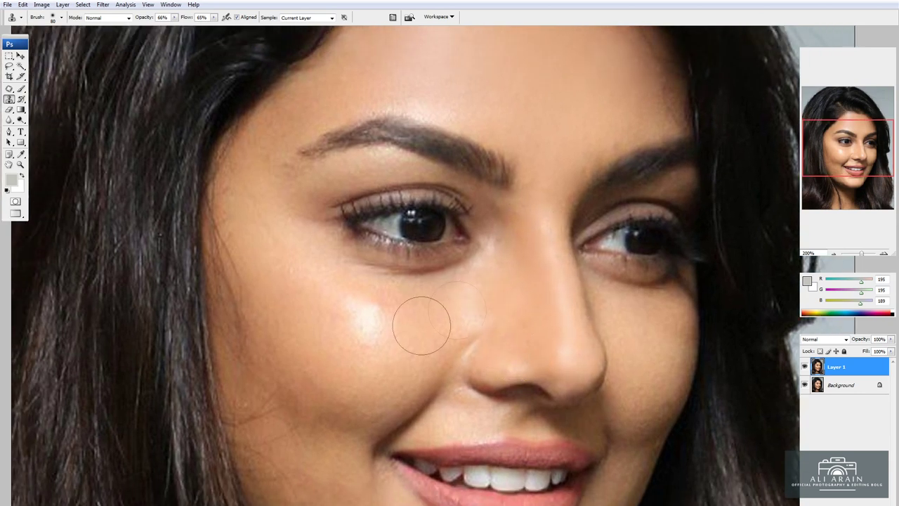
# Clone smoother skin over the cheek highlight, varying the brush between 90 and 150
pyautogui.press(']')
pyautogui.press(']')
pyautogui.press(']')
pyautogui.press('[')
pyautogui.press('[')
pyautogui.moveTo(421, 312); pyautogui.dragTo(383, 309)
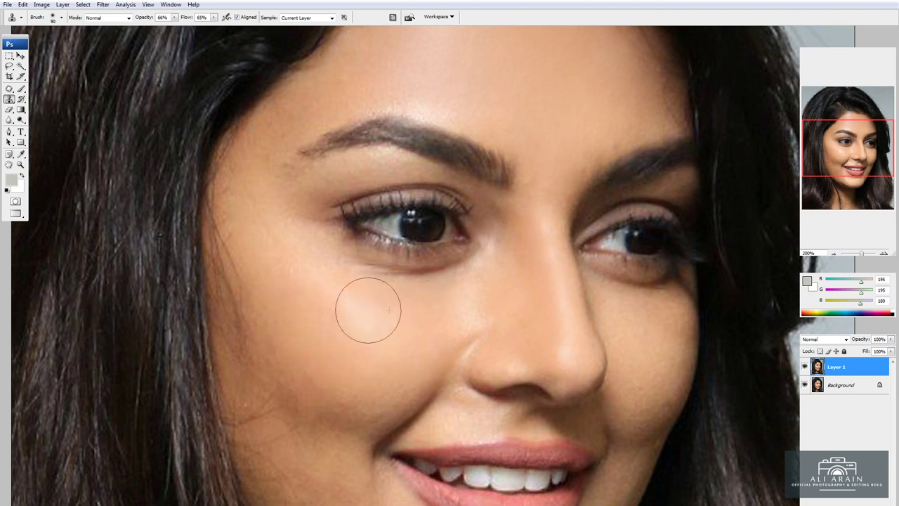
pyautogui.scroll(1, 390, 310)
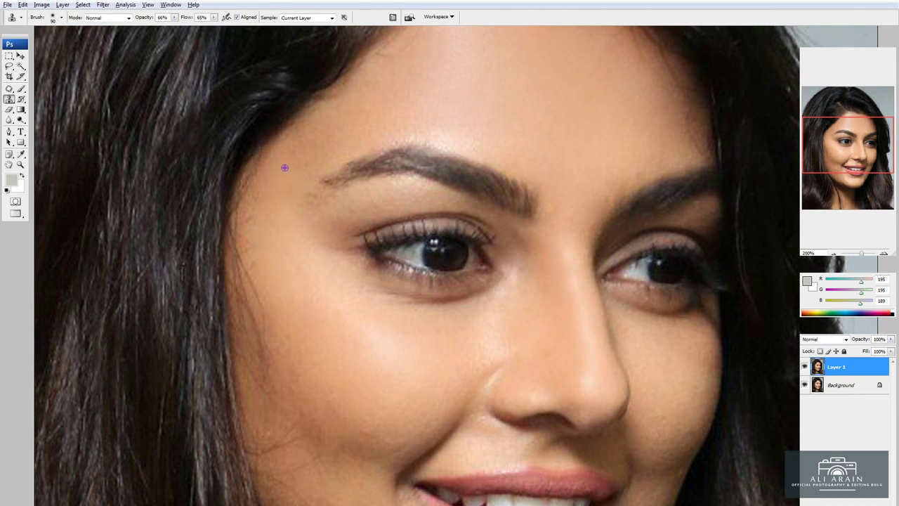
pyautogui.scroll(-2, 288, 196)
pyautogui.press(']')
pyautogui.press(']')
pyautogui.press(']')
pyautogui.scroll(-3, 358, 372)
pyautogui.press('[')
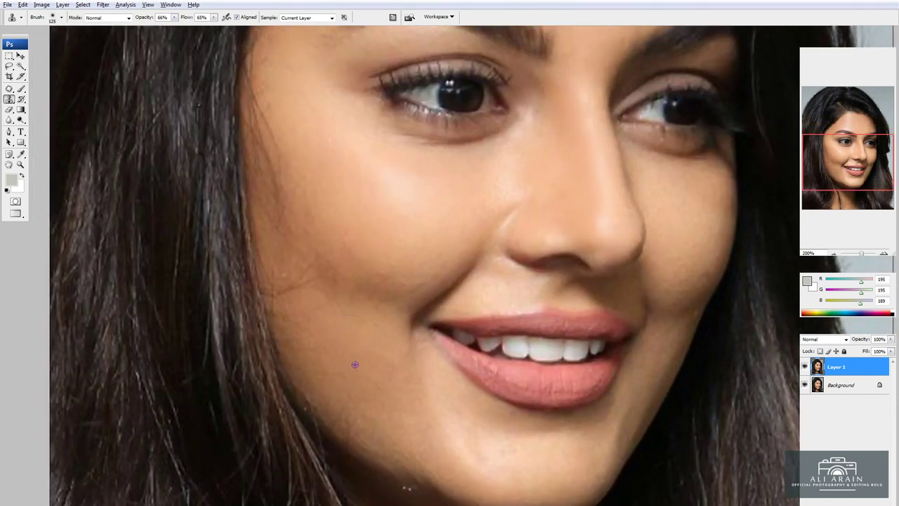
pyautogui.scroll(1, 358, 336)
pyautogui.scroll(2, 311, 252)
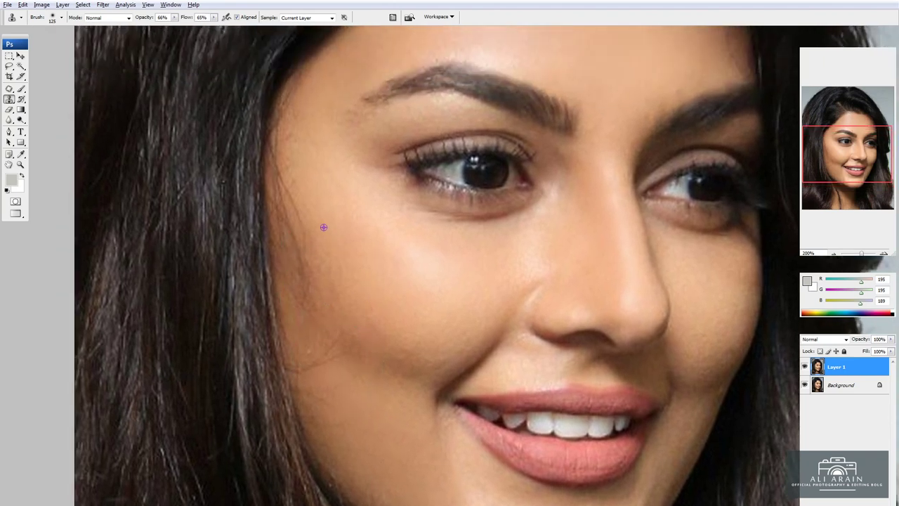
pyautogui.scroll(1, 359, 301)
pyautogui.scroll(1, 348, 277)
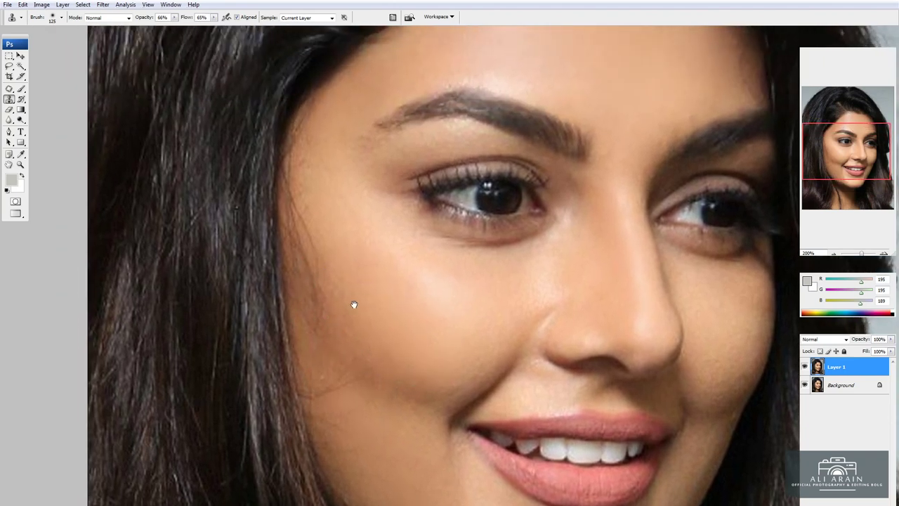
# Patch a cheek spot, then go back to the Clone Stamp at brush size 80
pyautogui.click(10, 89)
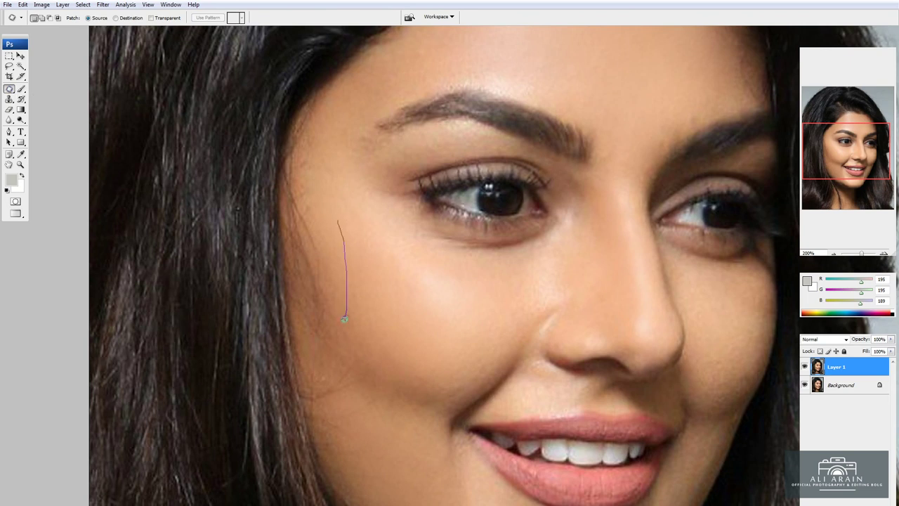
pyautogui.moveTo(338, 222); pyautogui.dragTo(330, 156)
pyautogui.hotkey('ctrl', 'd')
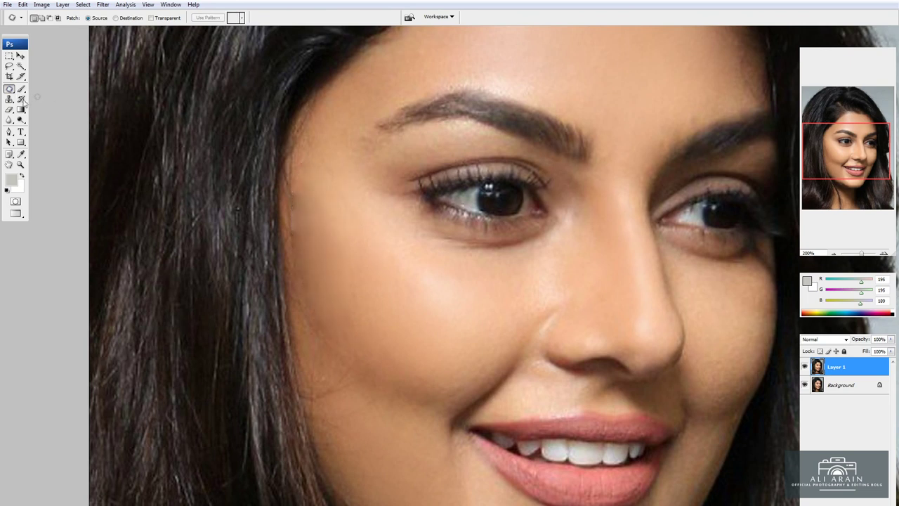
pyautogui.click(9, 99)
pyautogui.press('[')
pyautogui.press('[')
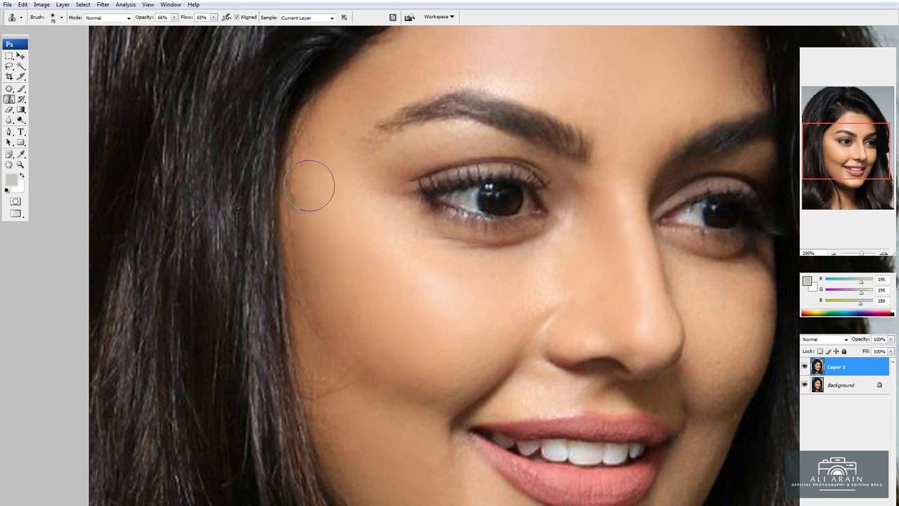
pyautogui.scroll(-1, 302, 184)
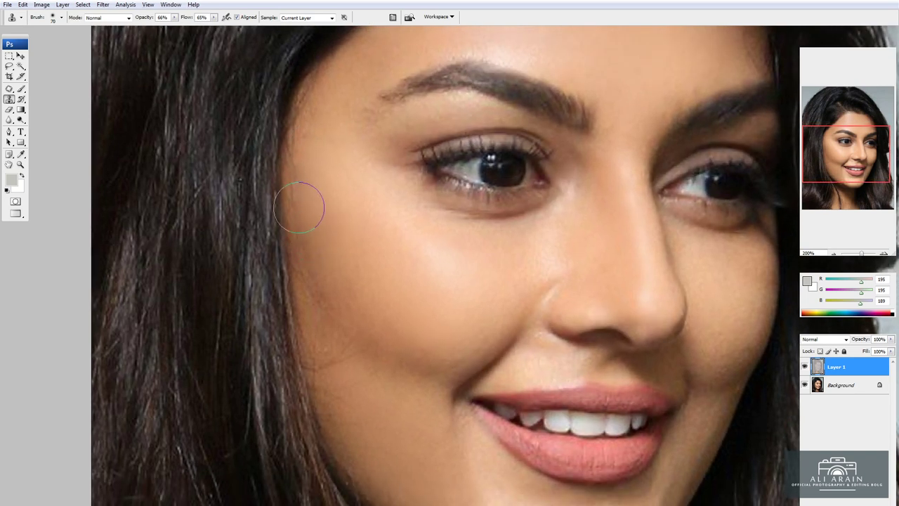
pyautogui.scroll(-1, 347, 301)
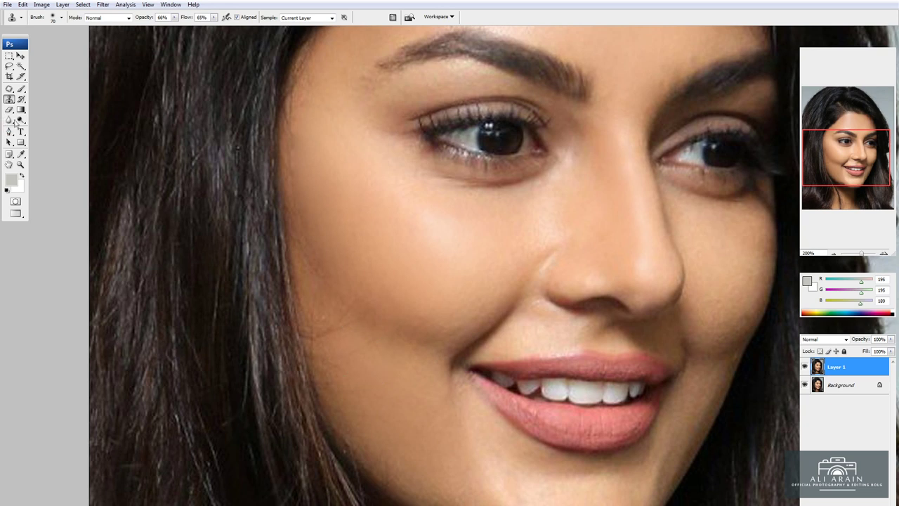
# Patch a lower-cheek blemish and sample clean cheek skin as the clone source
pyautogui.press('j')
pyautogui.moveTo(385, 345); pyautogui.dragTo(370, 344)
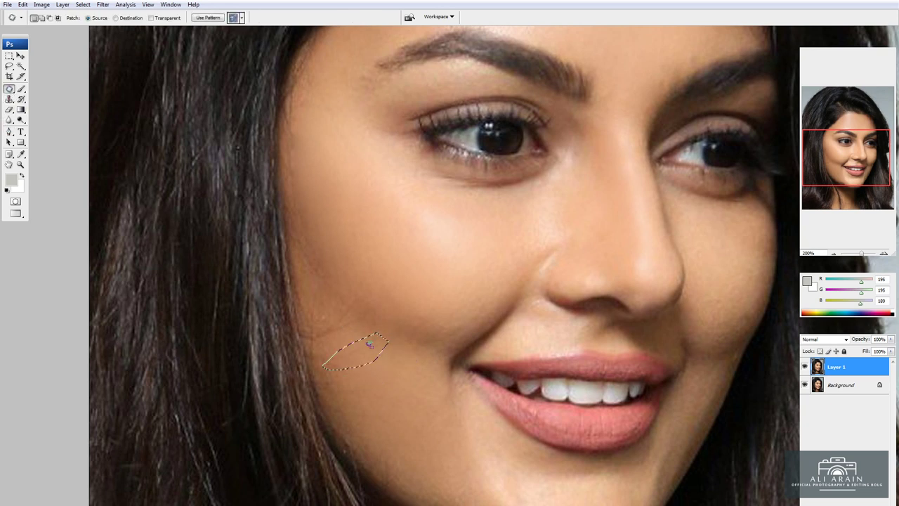
pyautogui.hotkey('ctrl', 'd')
pyautogui.press('s')
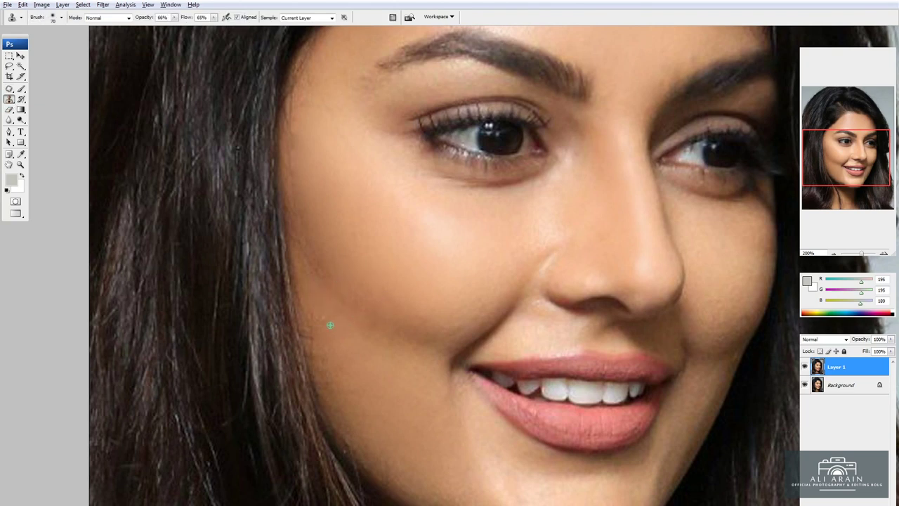
pyautogui.keyDown('alt'); pyautogui.click(347, 300); pyautogui.keyUp('alt')
# Clone over the blemishes on the chin
pyautogui.moveTo(405, 341); pyautogui.dragTo(409, 282)
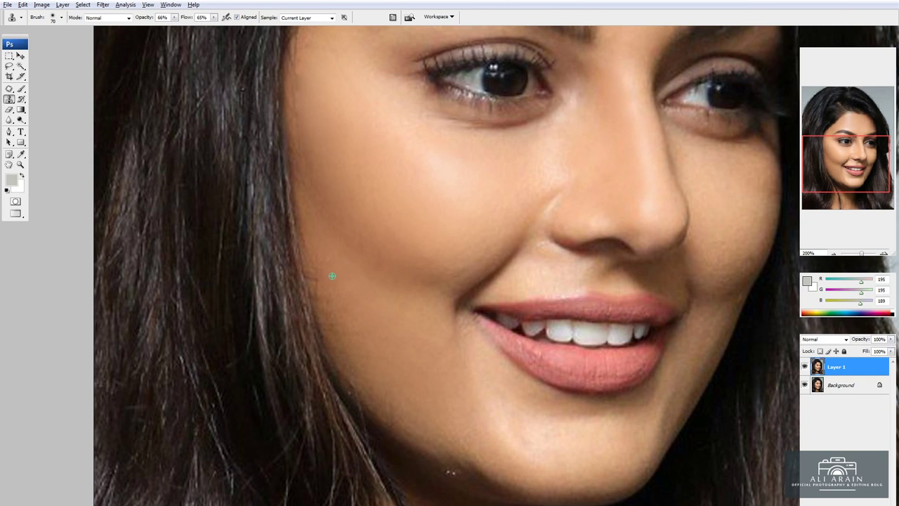
pyautogui.moveTo(366, 360); pyautogui.dragTo(323, 290)
pyautogui.press(']')
# Bring the eyes and area above the nose into view and fine-tune the clone brush
pyautogui.press(']')
pyautogui.press(']')
pyautogui.moveTo(453, 363); pyautogui.dragTo(524, 372)
pyautogui.moveTo(665, 263); pyautogui.dragTo(626, 305)
pyautogui.press('[')
pyautogui.press('[')
pyautogui.press('[')
pyautogui.moveTo(635, 114); pyautogui.dragTo(634, 227)
pyautogui.hotkey('ctrl', '-')
pyautogui.hotkey('ctrl', '+')
pyautogui.press(']')
pyautogui.press(']')
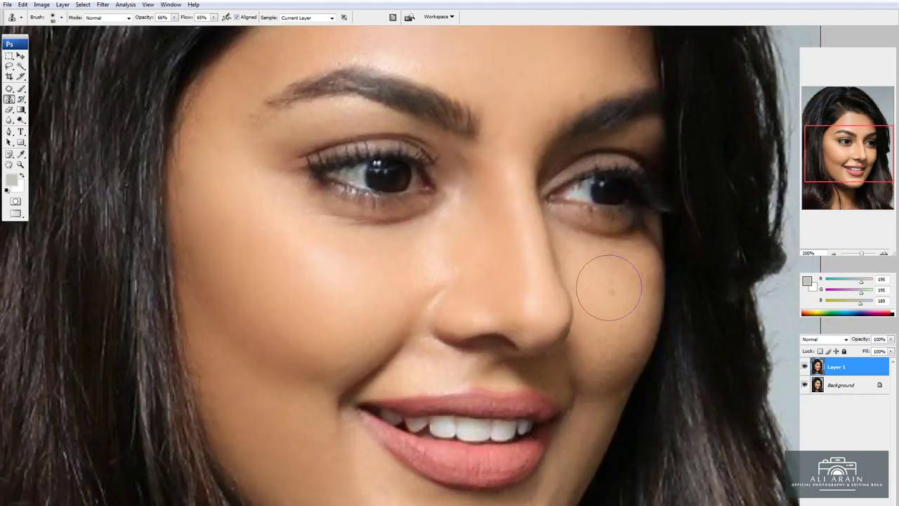
pyautogui.moveTo(492, 303); pyautogui.dragTo(509, 324)
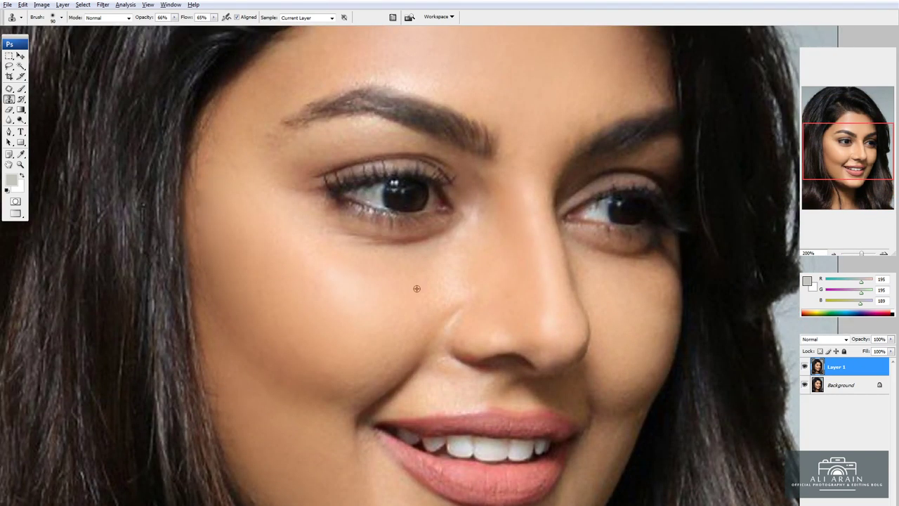
pyautogui.press('[')
pyautogui.press('[')
pyautogui.press('[')
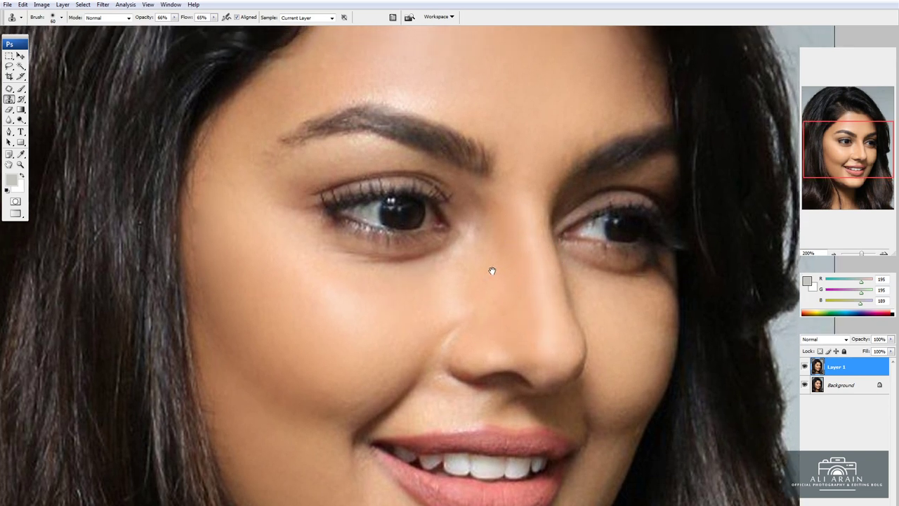
pyautogui.moveTo(492, 255); pyautogui.dragTo(492, 271)
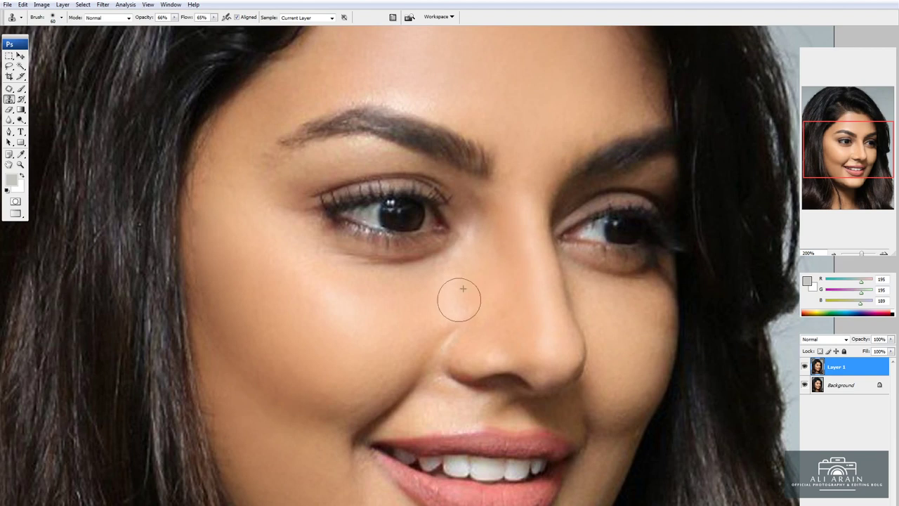
# Clone skin over the grey hairs at the hairline and zoom out to the whole portrait
pyautogui.scroll(5, 452, 255)
pyautogui.press(']')
pyautogui.press(']')
pyautogui.press(']')
pyautogui.moveTo(404, 91); pyautogui.dragTo(404, 106)
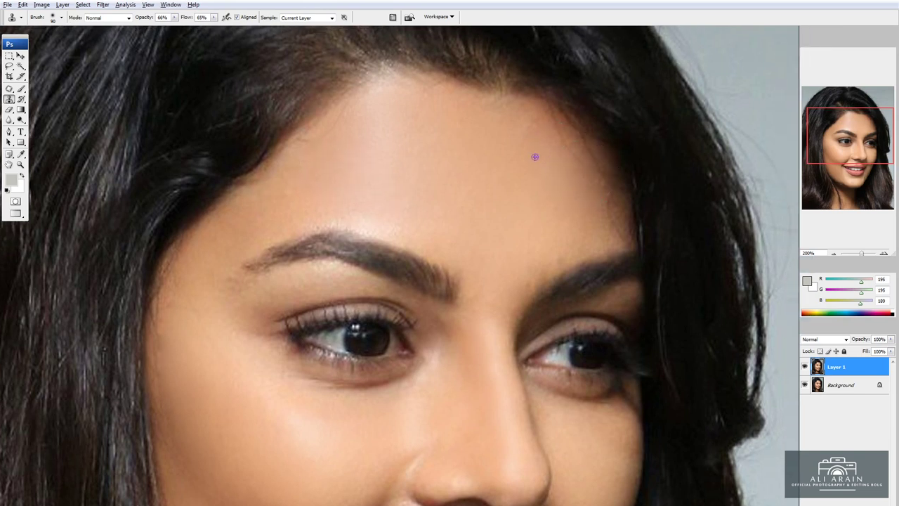
pyautogui.hotkey('ctrl', '-')
pyautogui.hotkey('ctrl', '-')
pyautogui.hotkey('ctrl', '-')
# Toggle Layer 1's visibility to compare the retouch with the original
pyautogui.hotkey('ctrl', '+')
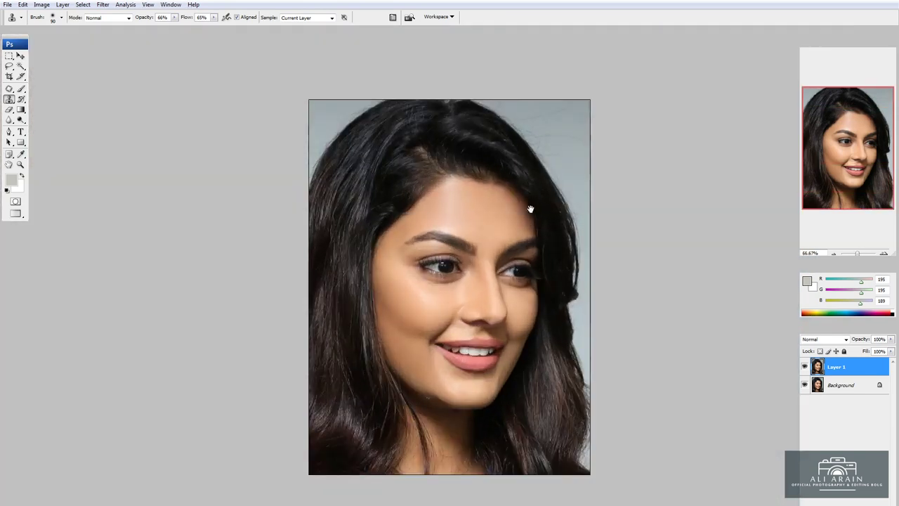
pyautogui.hotkey('ctrl', '+')
pyautogui.hotkey('ctrl', '-')
pyautogui.click(806, 367)
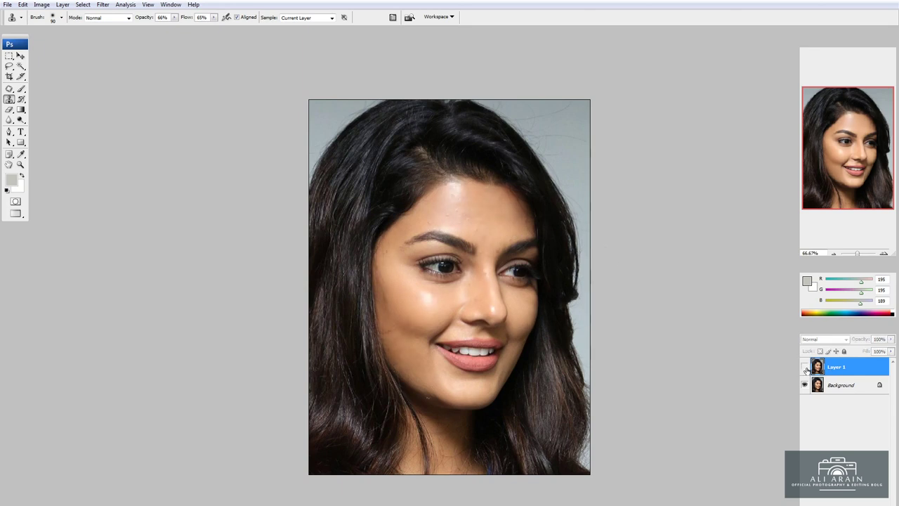
pyautogui.click(805, 367)
pyautogui.click(805, 367)
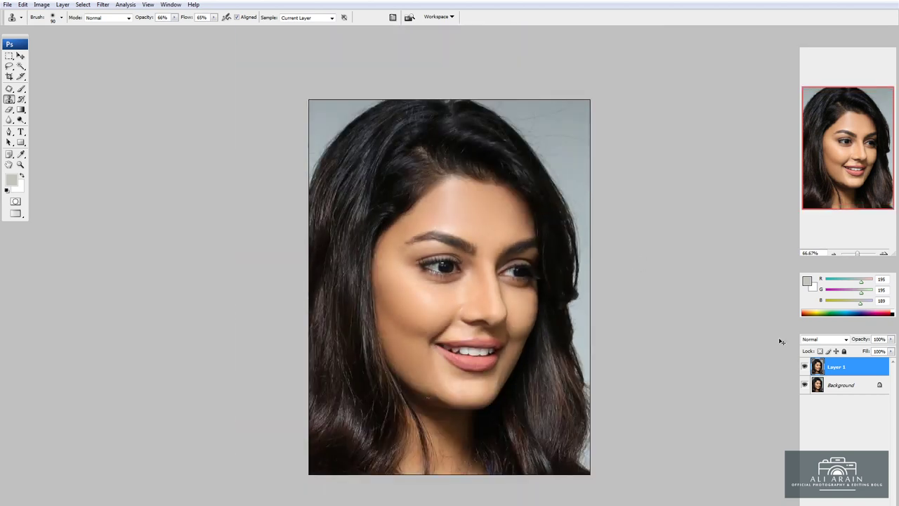
# Set Levels input values to 21, 1.16 and 255 on Layer 1
pyautogui.hotkey('ctrl', 'l')
pyautogui.moveTo(599, 223); pyautogui.dragTo(602, 225)
pyautogui.moveTo(714, 224); pyautogui.dragTo(608, 224)
pyautogui.click(750, 171)
pyautogui.hotkey('ctrl', 'l')
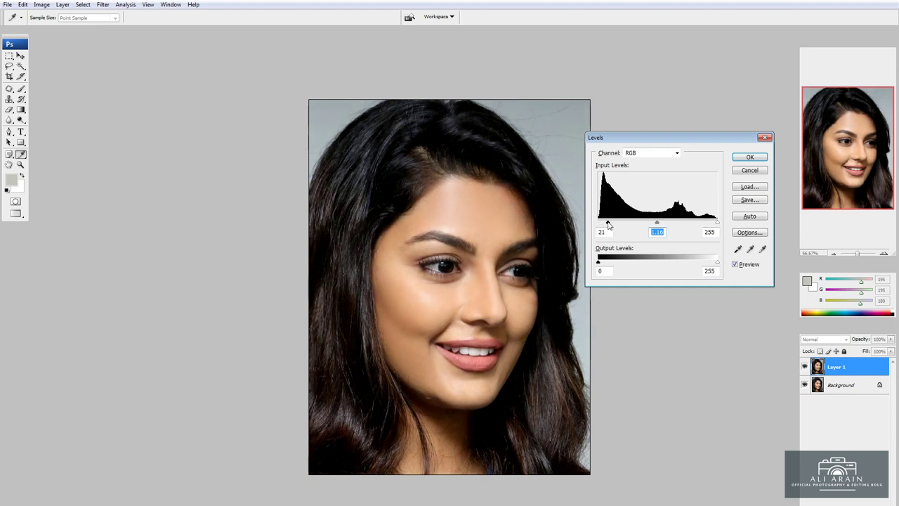
# Commit the Levels adjustment and toggle Layer 1 on and off to compare
pyautogui.press('Return')
pyautogui.press('s')
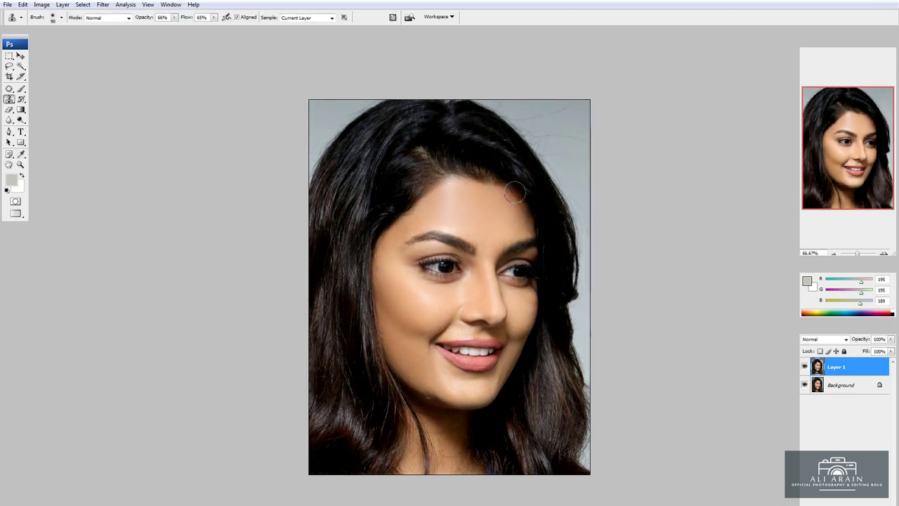
pyautogui.click(806, 365)
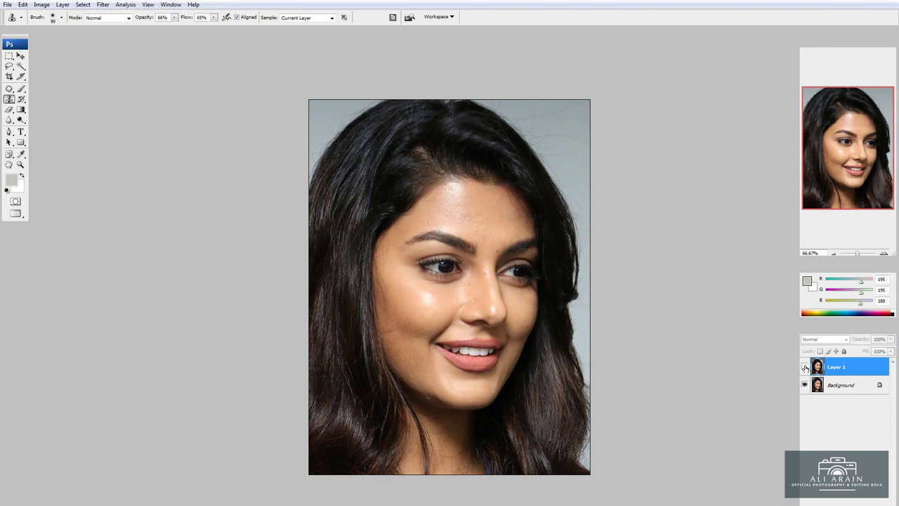
pyautogui.click(805, 367)
pyautogui.click(805, 367)
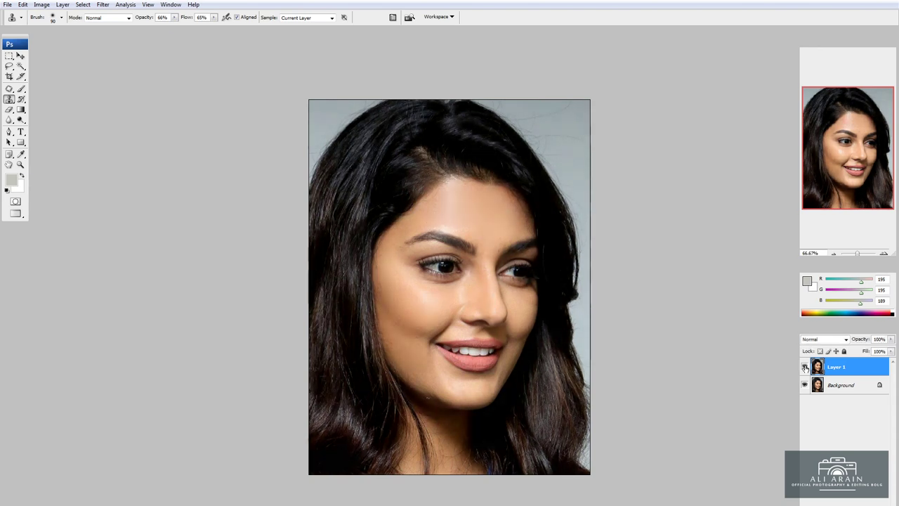
# Compare again at 100% zoom, leave Layer 1 visible, and switch to the Move tool
pyautogui.hotkey('ctrl', 'alt', '0')
pyautogui.click(805, 366)
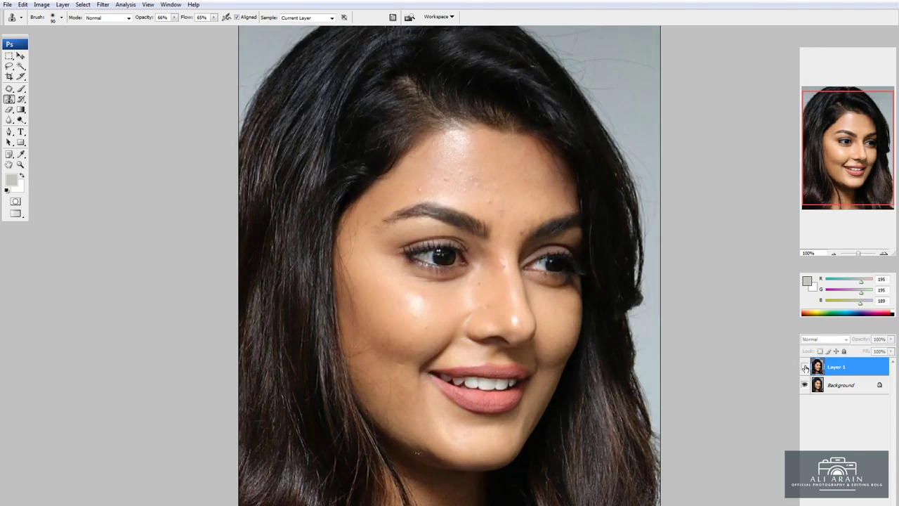
pyautogui.click(805, 367)
pyautogui.click(805, 366)
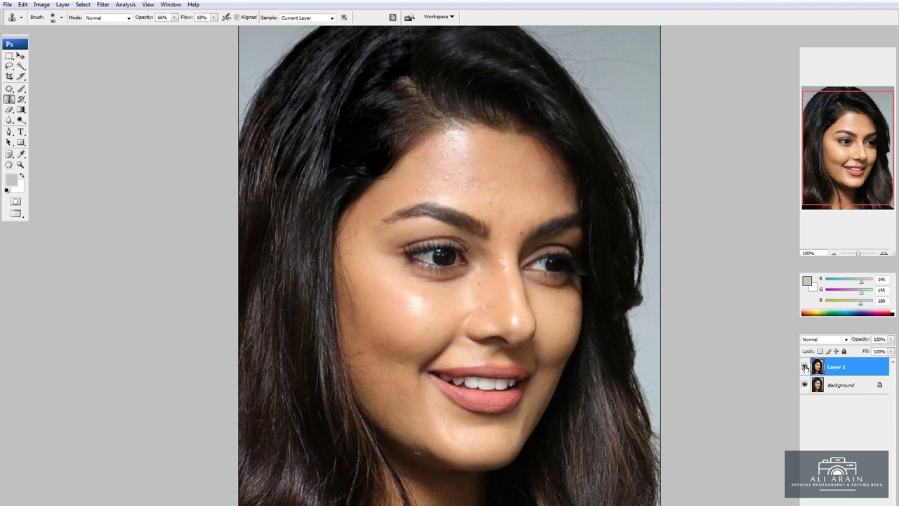
pyautogui.press('v')
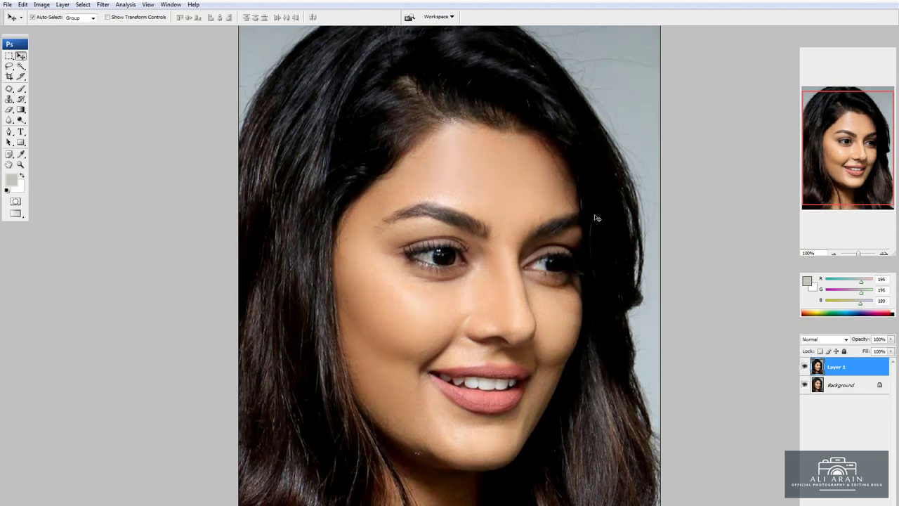
pyautogui.hotkey('ctrl', '-')
# Leave full-screen mode and create a duplicate of the portrait document
pyautogui.press('f')
pyautogui.press('f')
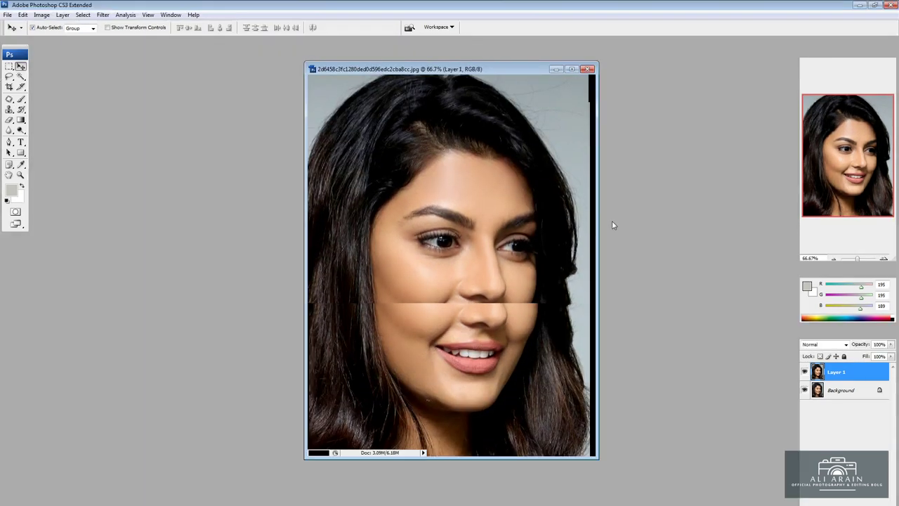
pyautogui.hotkey('ctrl', '-')
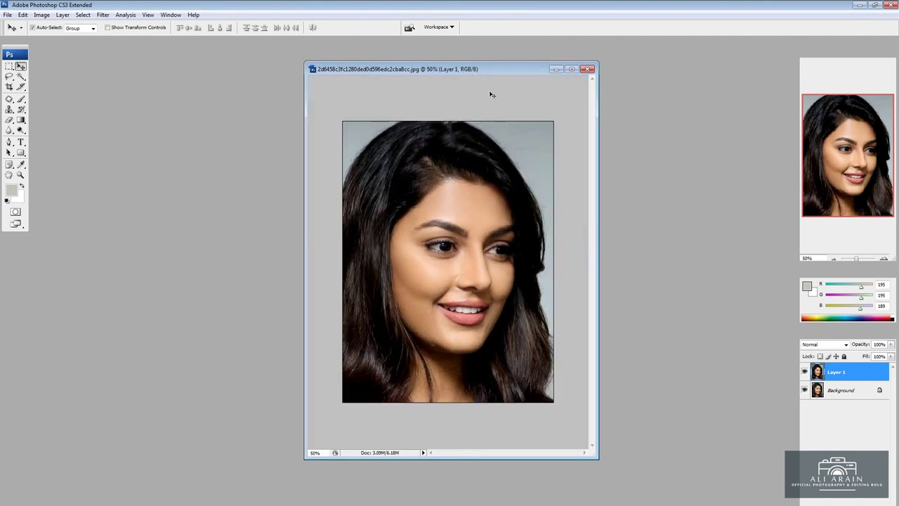
pyautogui.rightClick(488, 70)
pyautogui.click(500, 76)
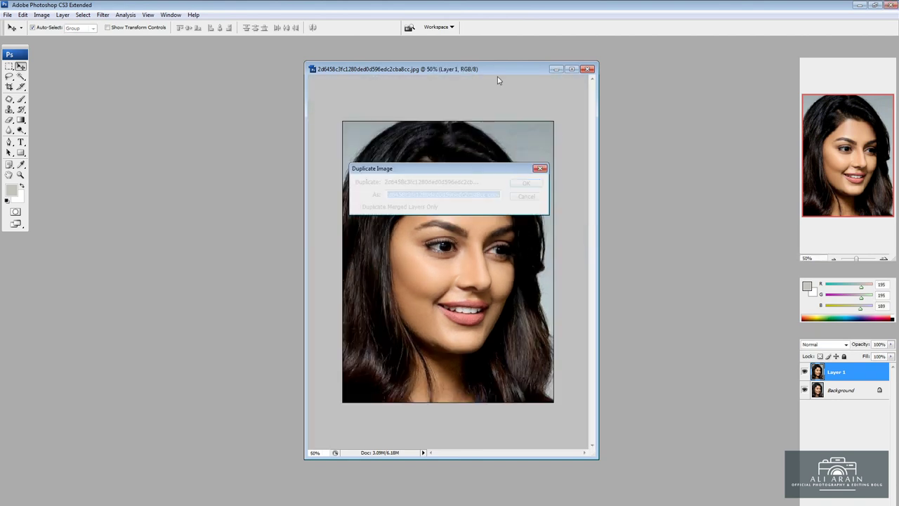
pyautogui.press('Return')
# Arrange the original and duplicate windows side by side at 66.67% zoom
pyautogui.moveTo(209, 58); pyautogui.dragTo(800, 73)
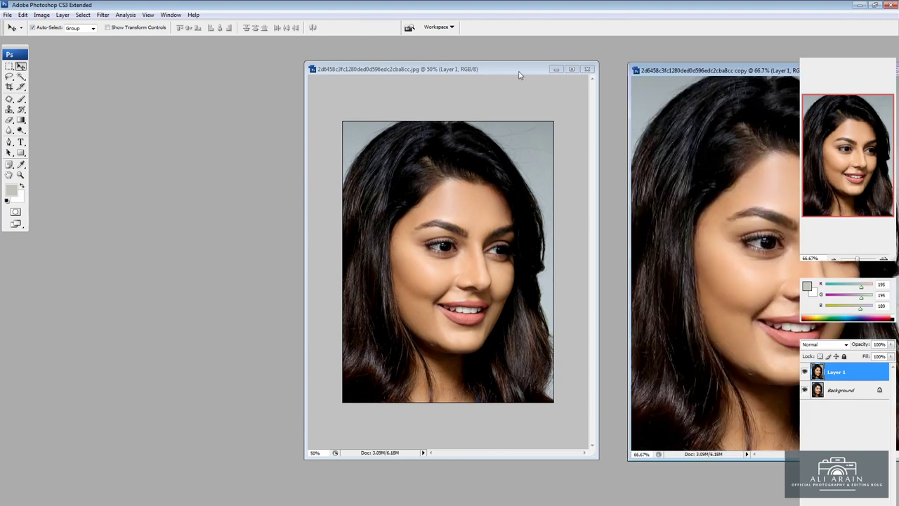
pyautogui.moveTo(450, 68); pyautogui.dragTo(264, 89)
pyautogui.moveTo(667, 66)
pyautogui.mouseDown()
pyautogui.moveTo(648, 91)
pyautogui.moveTo(466, 95)
pyautogui.mouseUp()
pyautogui.hotkey('ctrl', '-')
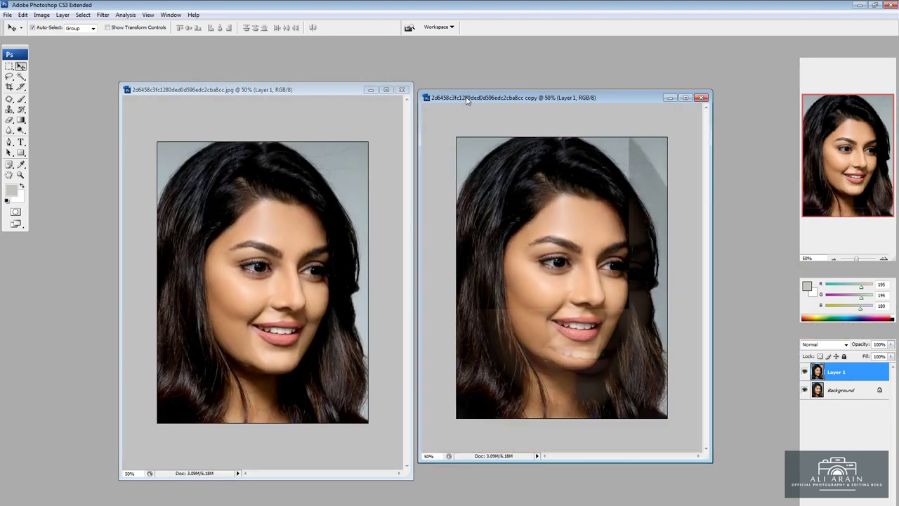
pyautogui.hotkey('ctrl', '+')
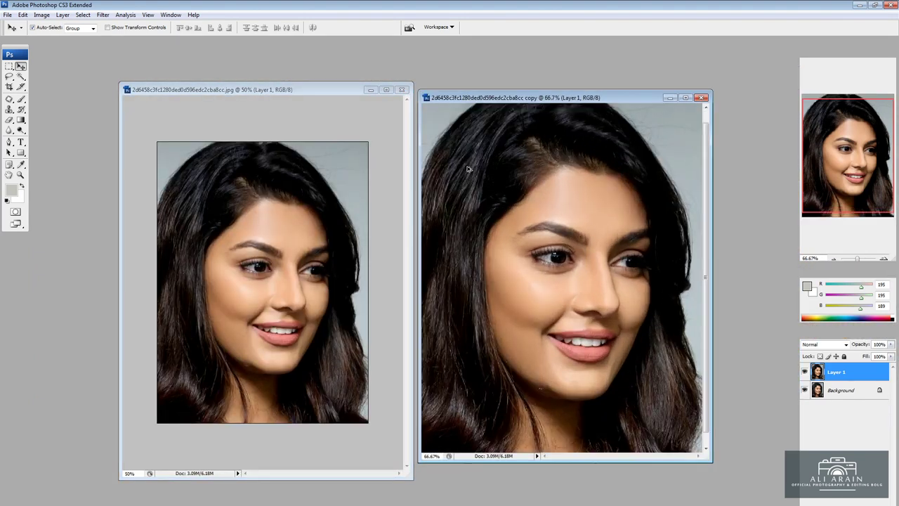
pyautogui.click(235, 177)
pyautogui.hotkey('ctrl', '+')
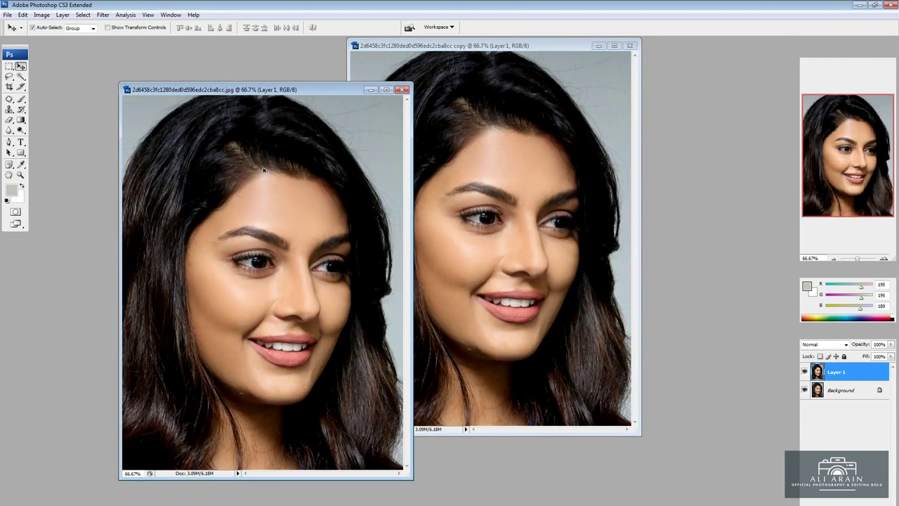
pyautogui.moveTo(504, 46)
pyautogui.mouseDown()
pyautogui.moveTo(599, 101)
pyautogui.moveTo(570, 91)
pyautogui.mouseUp()
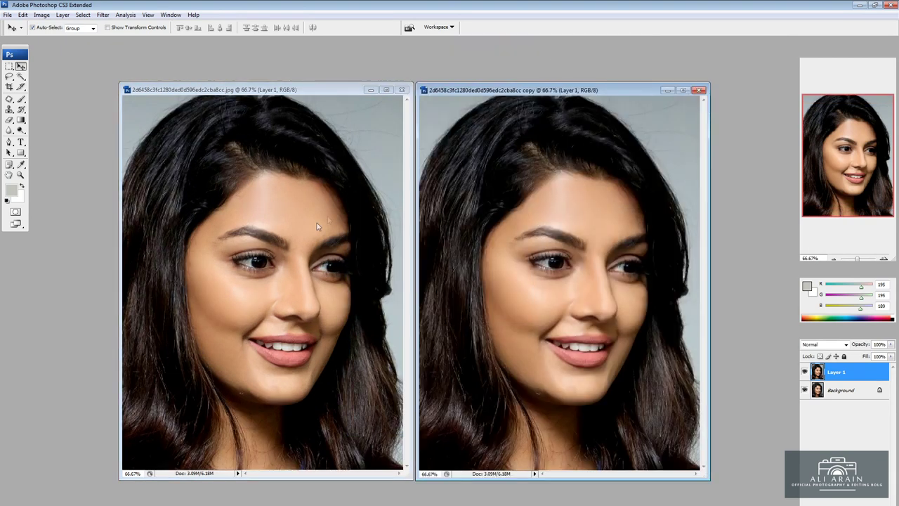